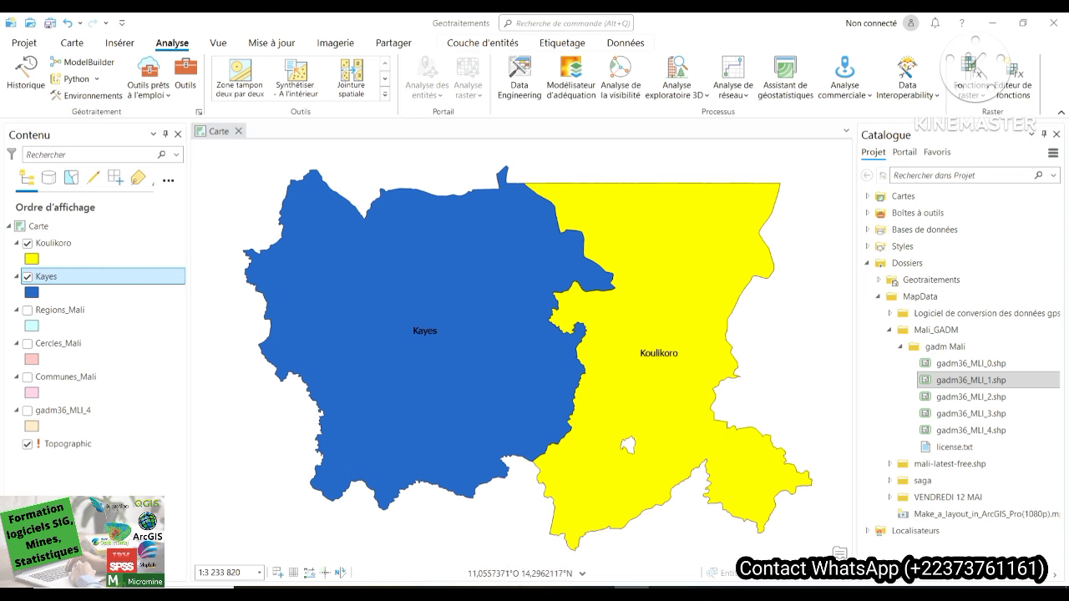
# Toggle the visibility of the Kayes and Koulikoro layers to examine each region on the map
pyautogui.click(27, 277)
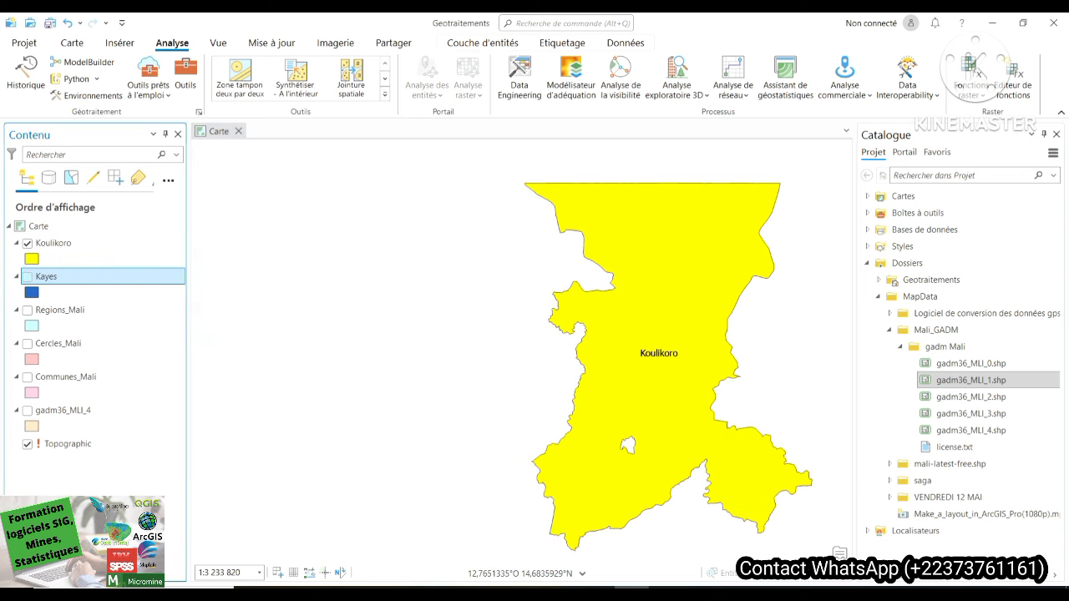
pyautogui.click(27, 243)
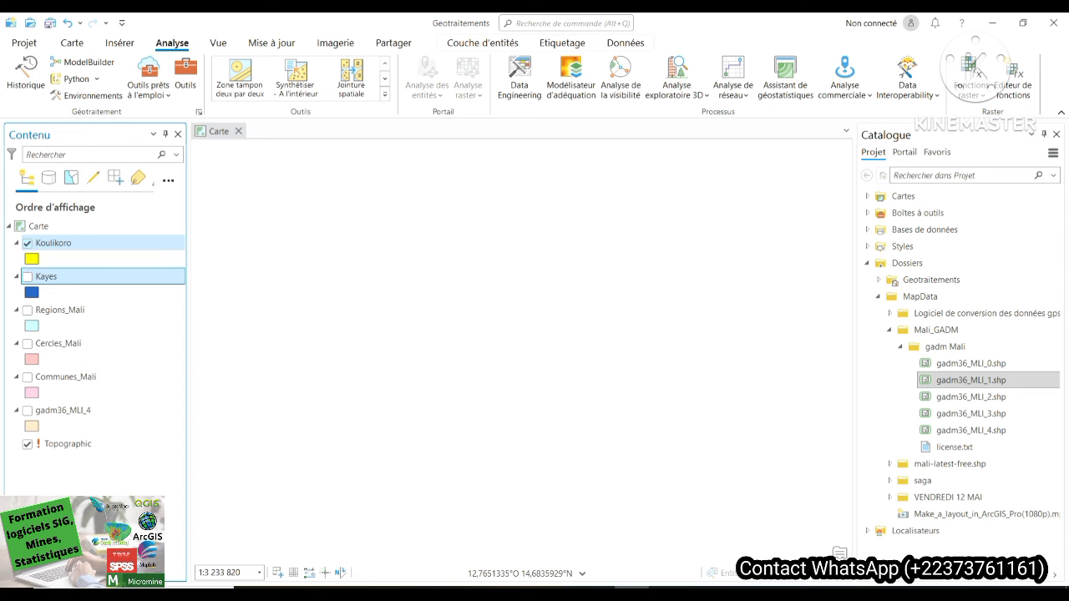
pyautogui.click(28, 276)
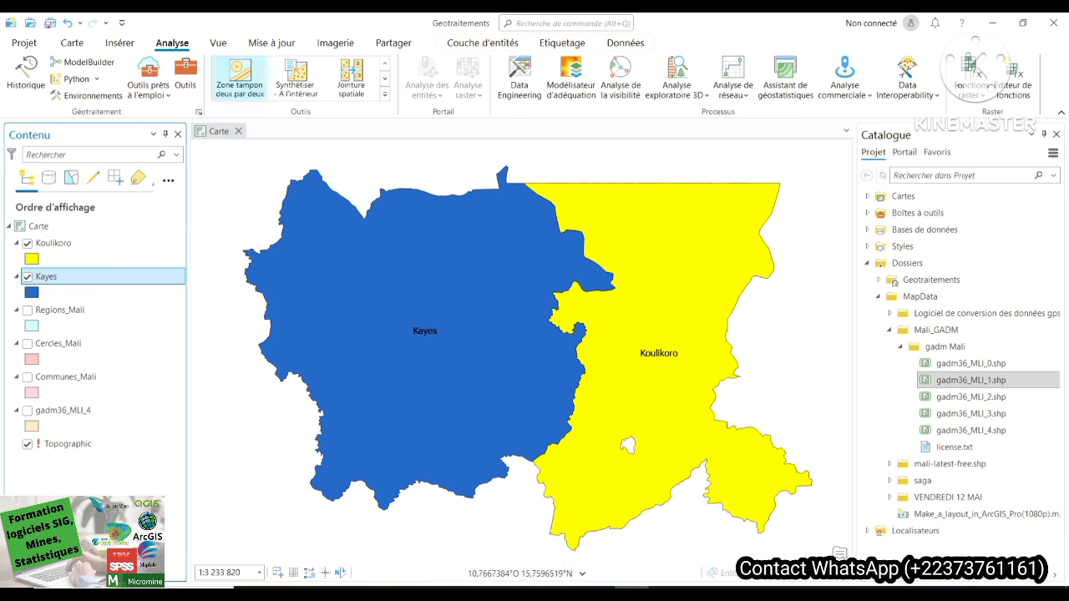
pyautogui.click(72, 43)
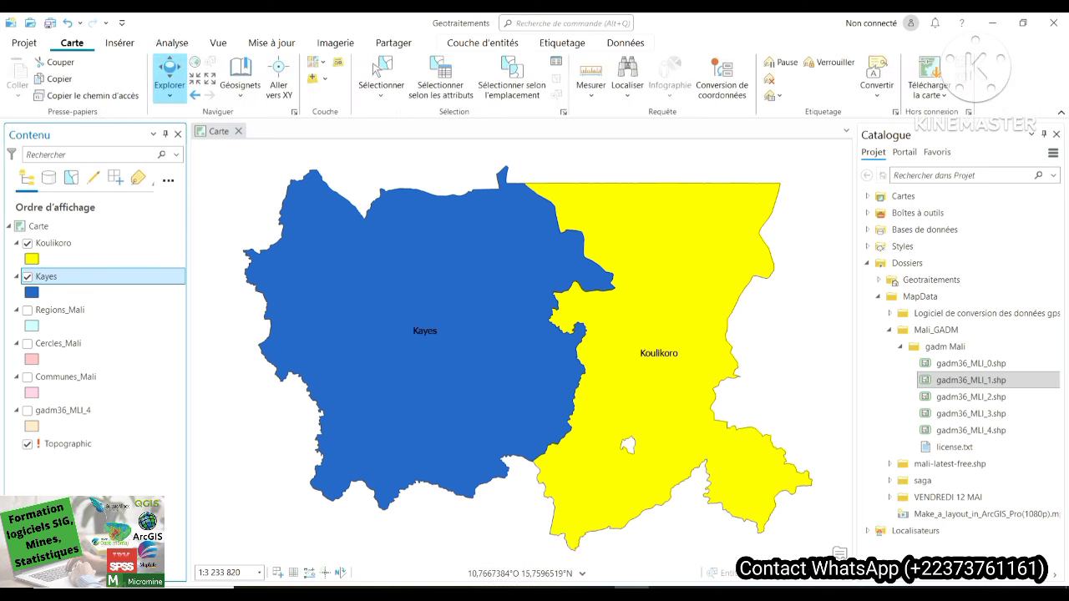
pyautogui.click(24, 43)
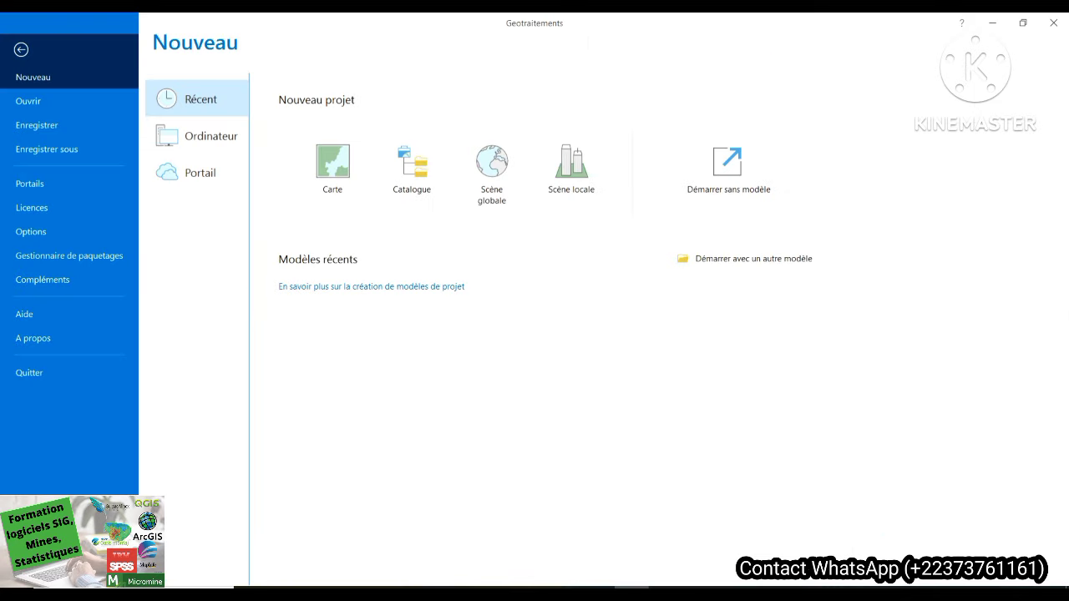
pyautogui.click(21, 49)
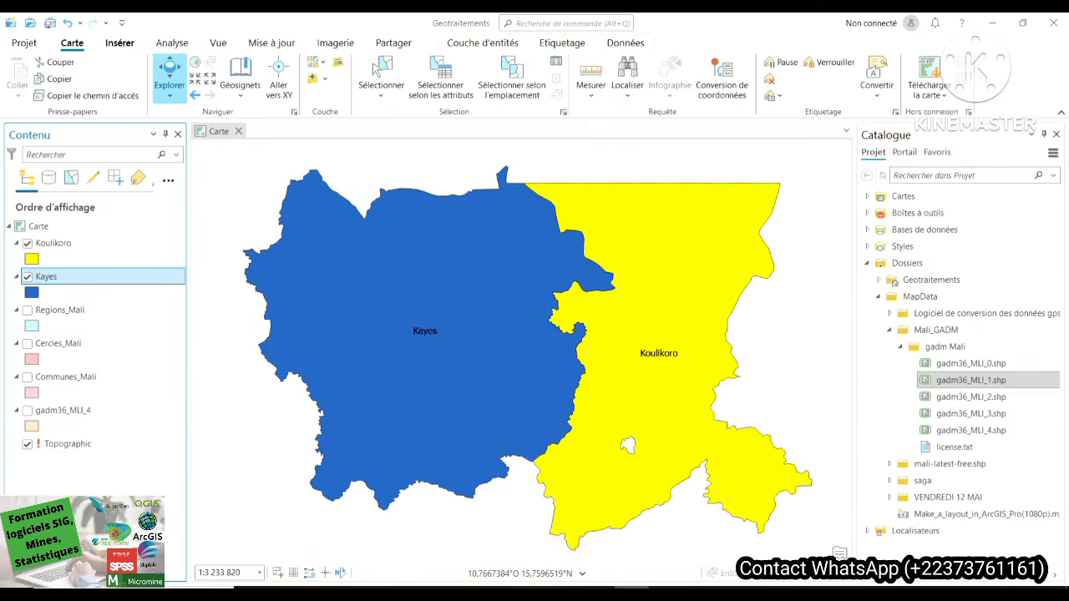
pyautogui.click(120, 43)
# Search the geoprocessing tools for "union" and open the Agréger analysis tool
pyautogui.click(172, 43)
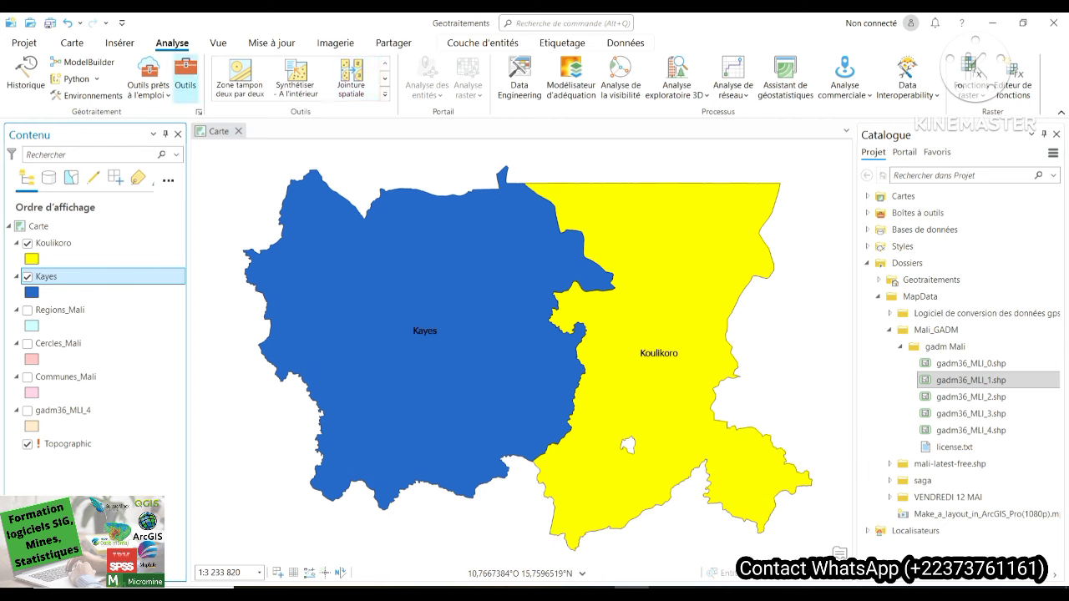
pyautogui.click(185, 77)
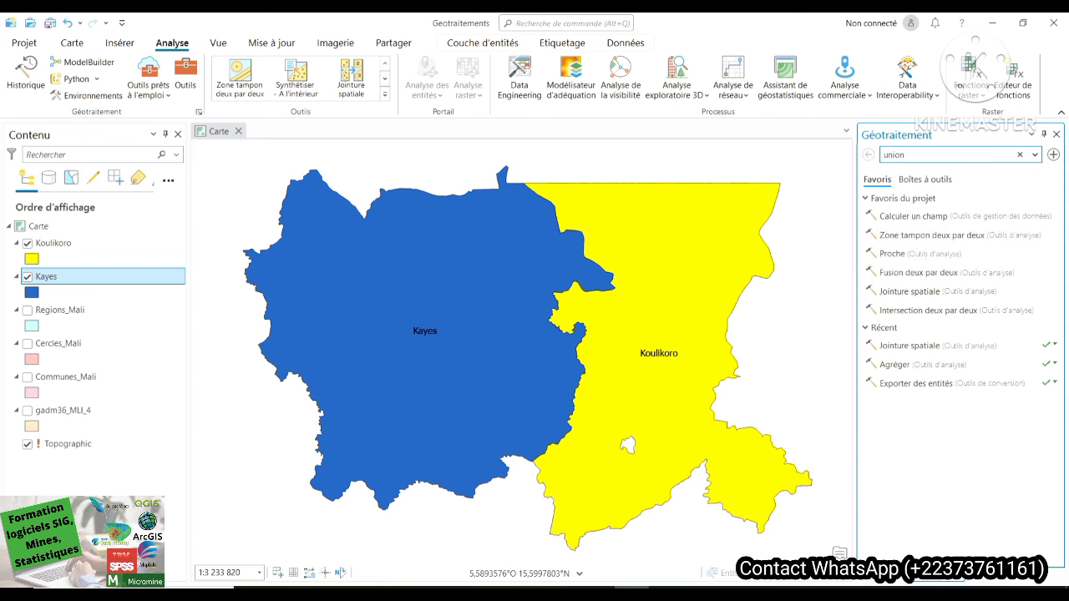
pyautogui.click(1019, 154)
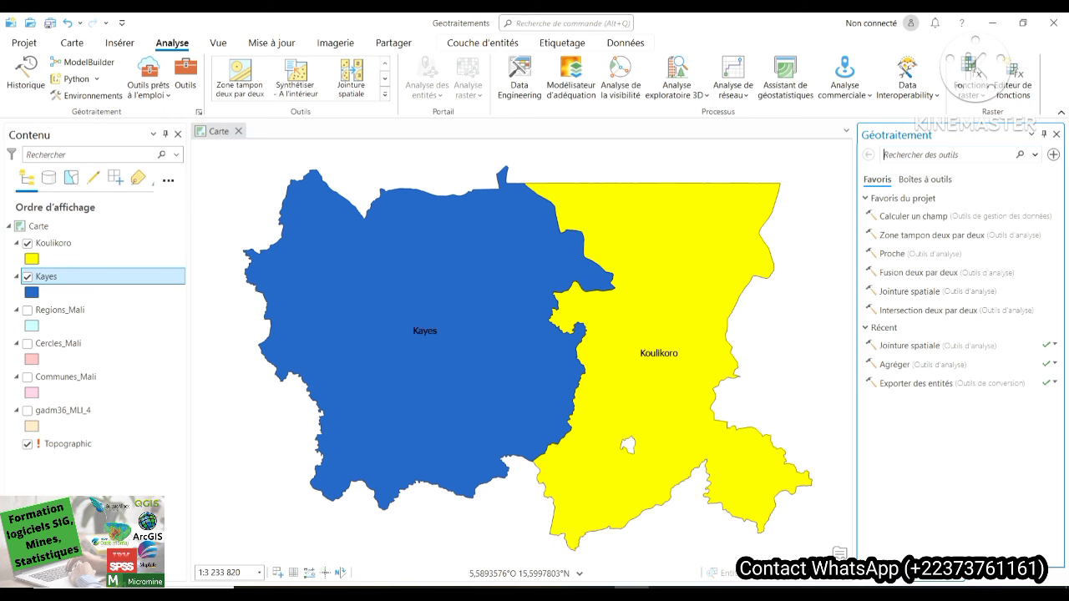
pyautogui.write('union')
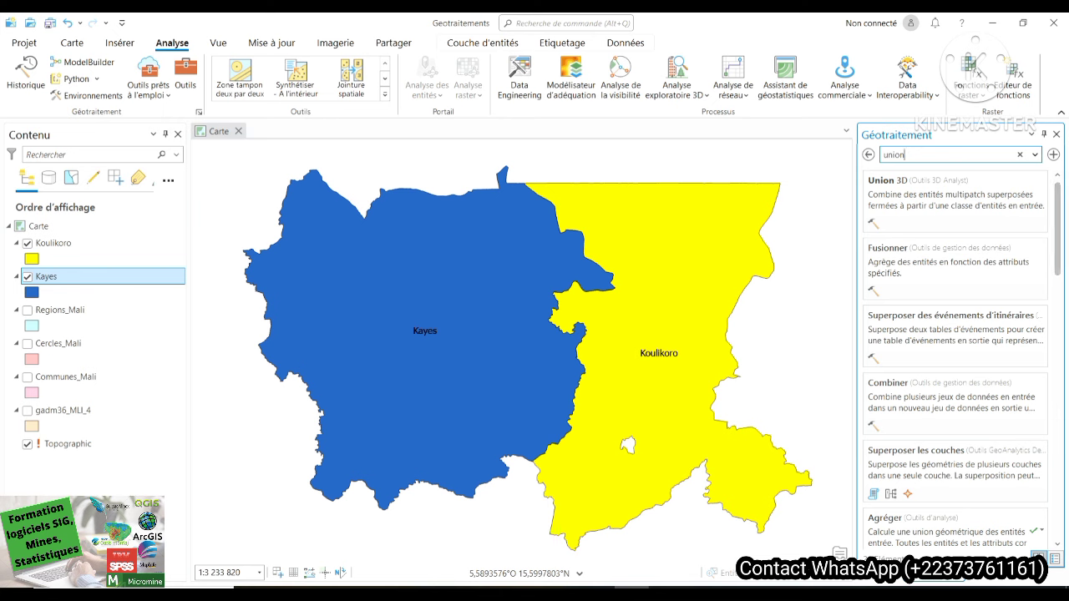
pyautogui.scroll(-3, 956, 359)
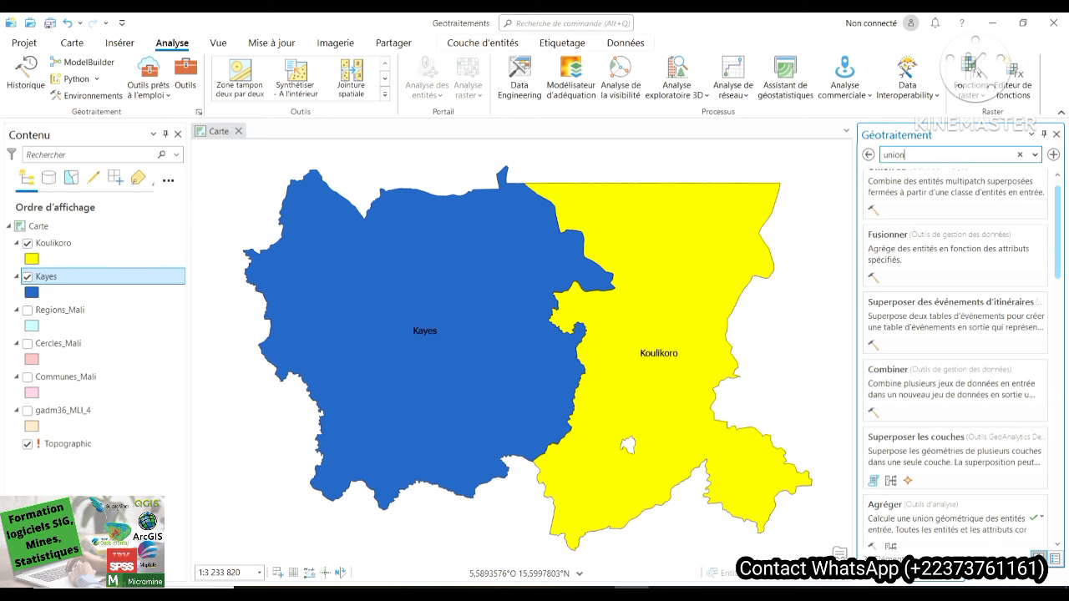
pyautogui.scroll(-2, 955, 343)
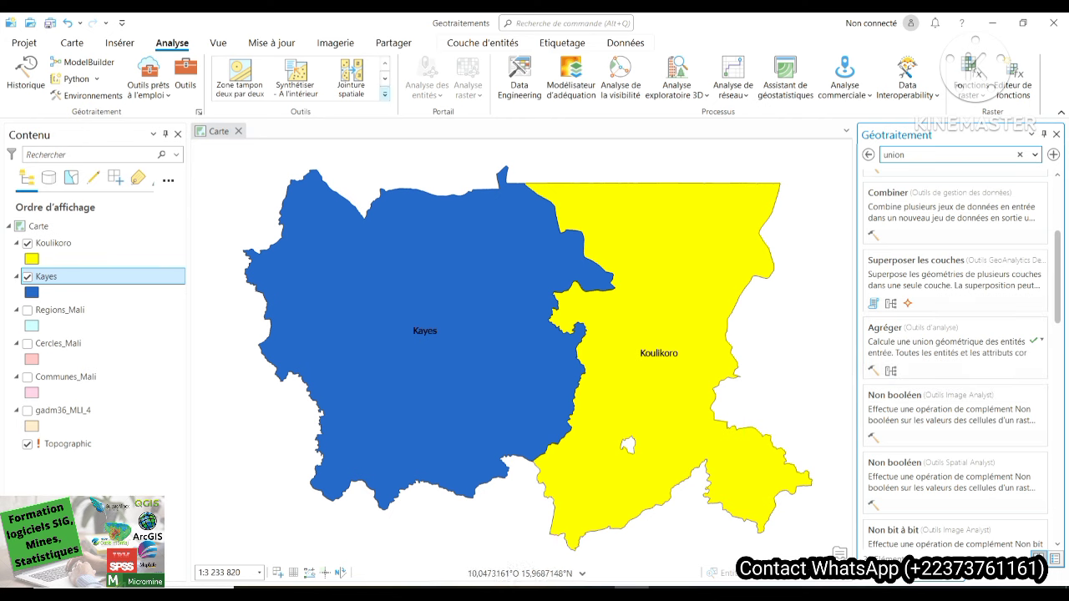
pyautogui.click(384, 94)
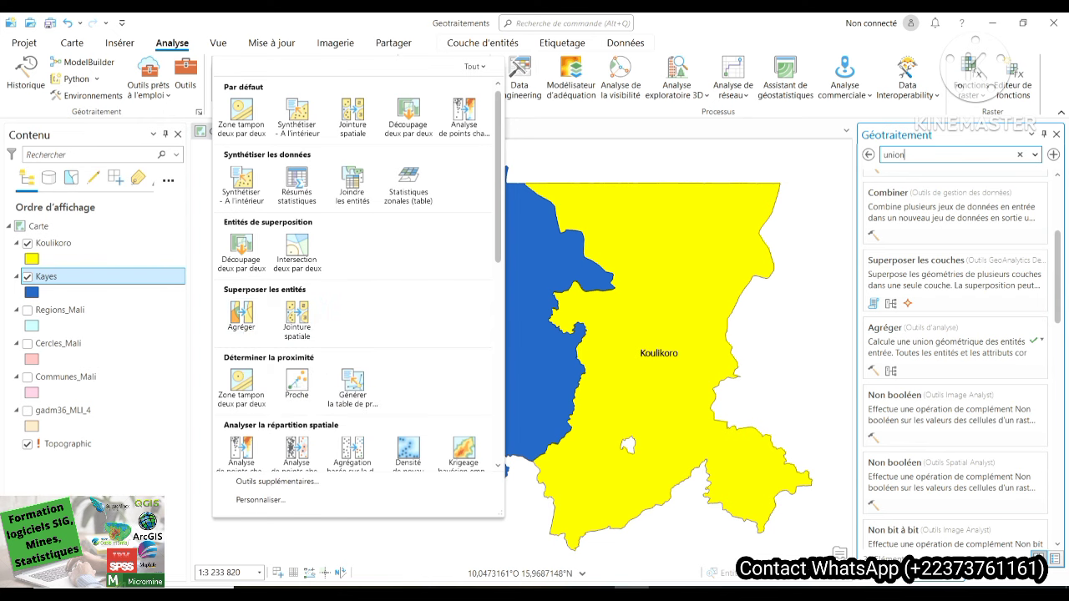
pyautogui.press('Escape')
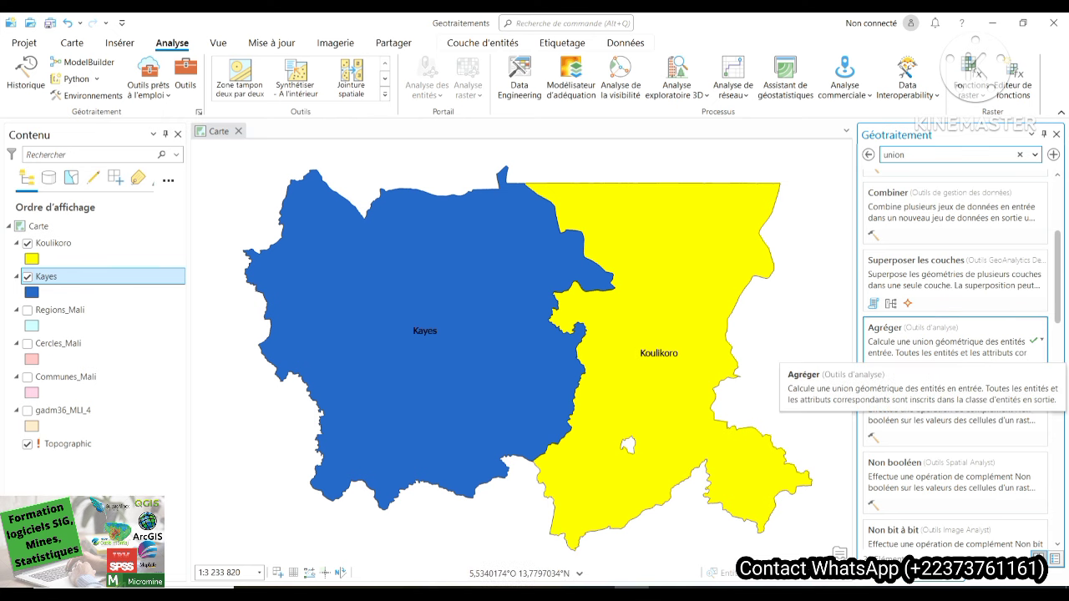
pyautogui.click(947, 341)
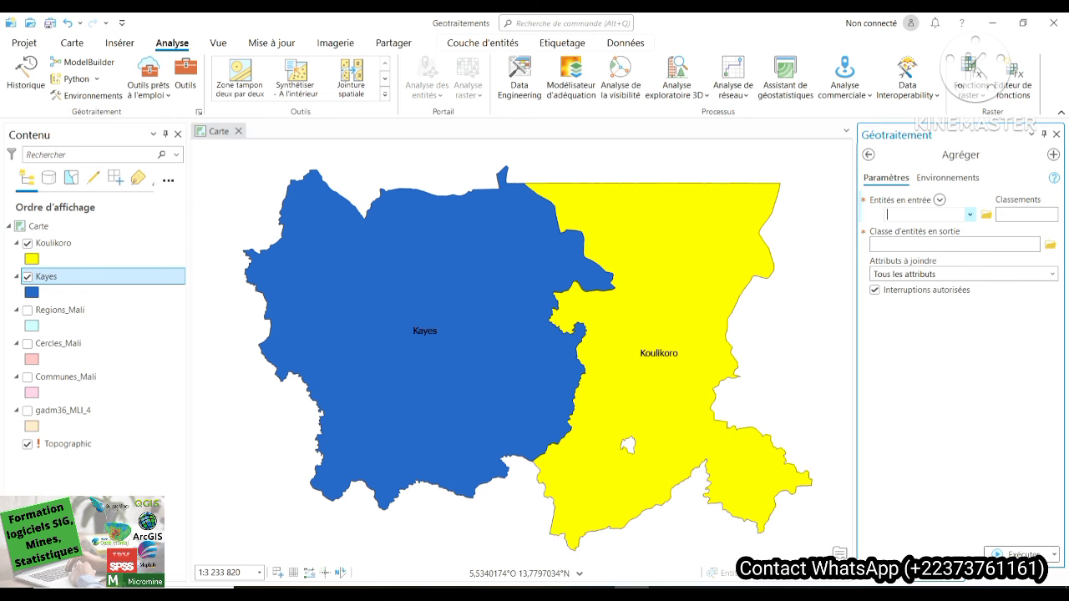
# Set Koulikoro and Kayes as the input features of the Agréger tool
pyautogui.click(970, 214)
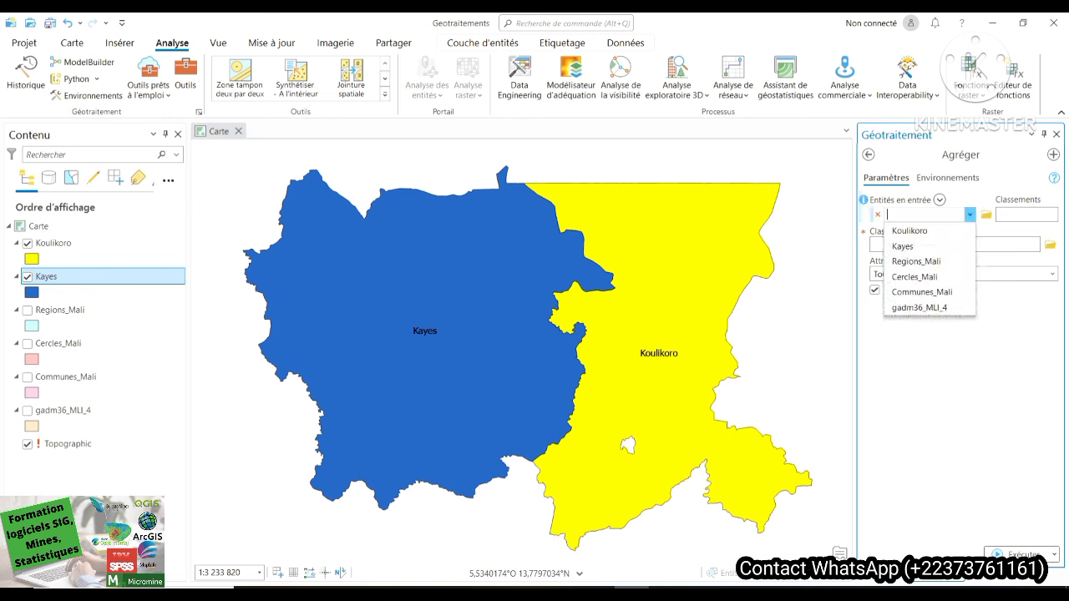
pyautogui.click(910, 231)
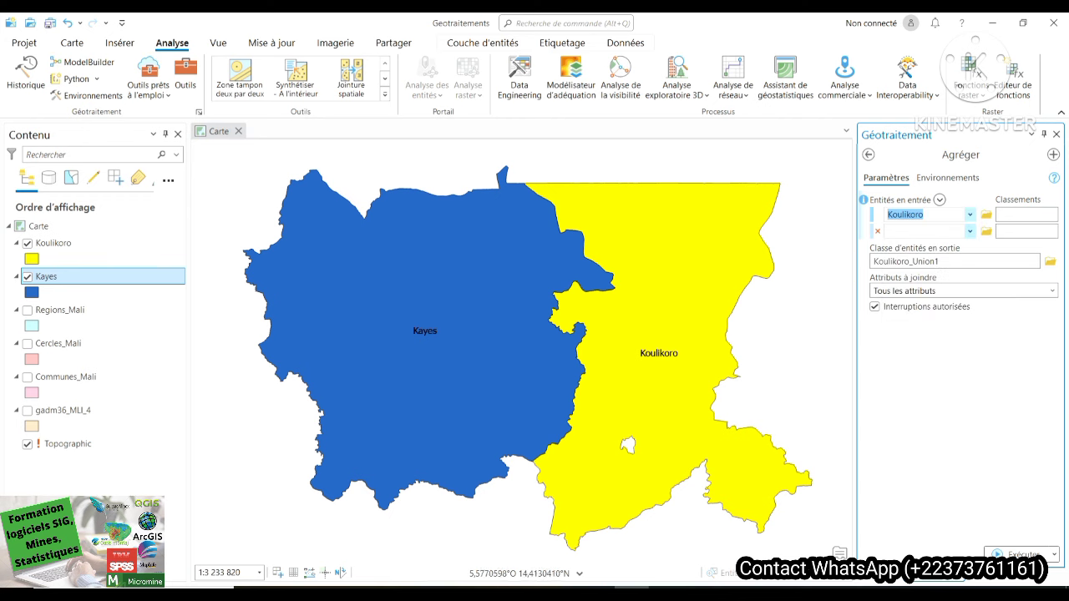
pyautogui.click(970, 232)
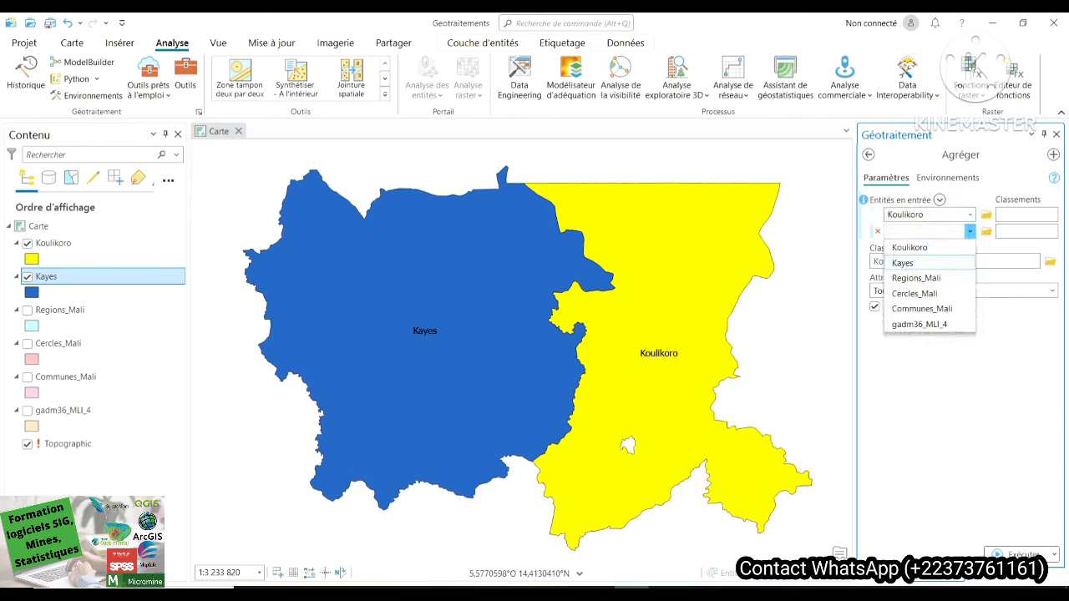
pyautogui.click(906, 259)
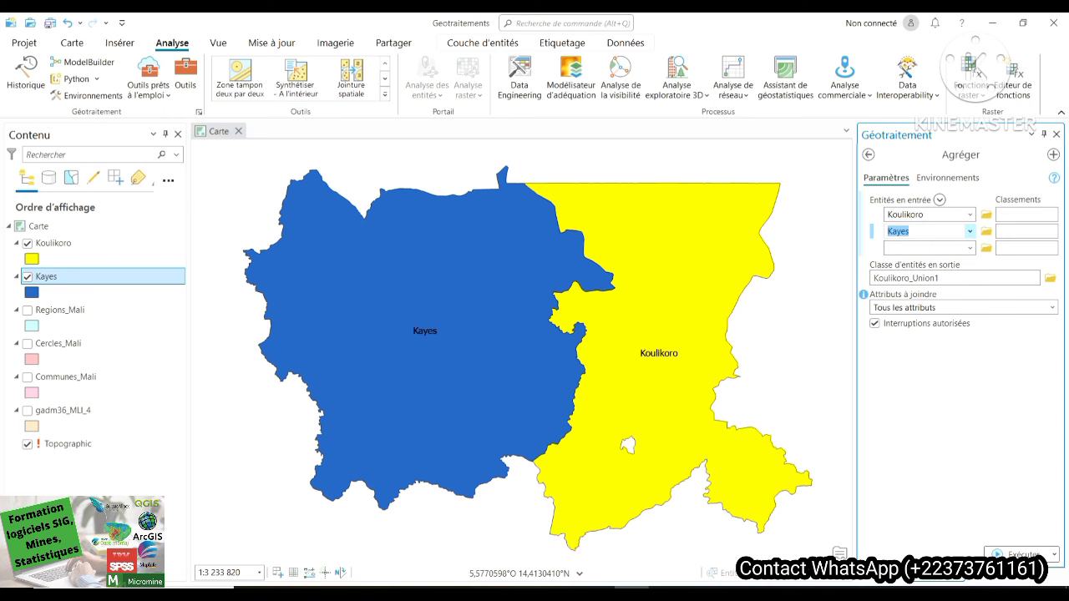
# Run the Agréger tool with "Tous les attributs" kept as the attributes to join, and dismiss the execution details
pyautogui.click(1052, 307)
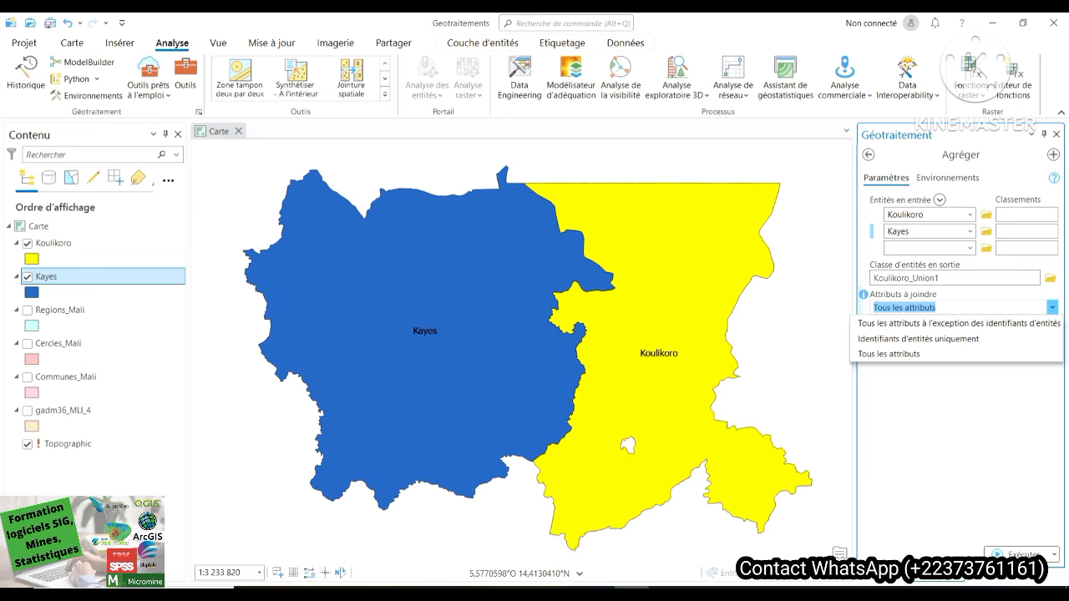
pyautogui.click(1052, 307)
pyautogui.click(958, 391)
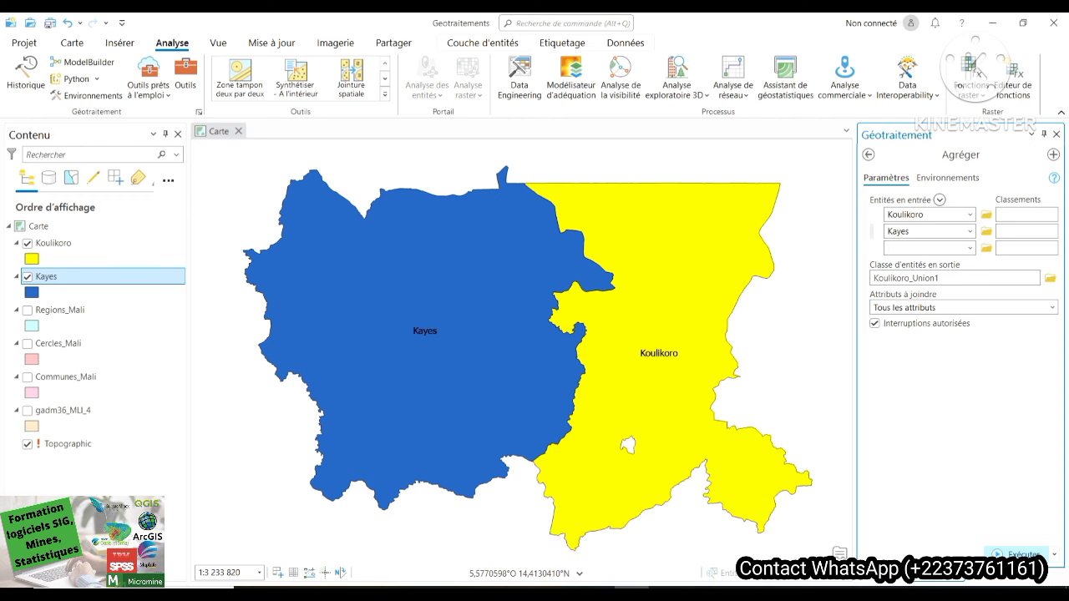
pyautogui.click(1015, 553)
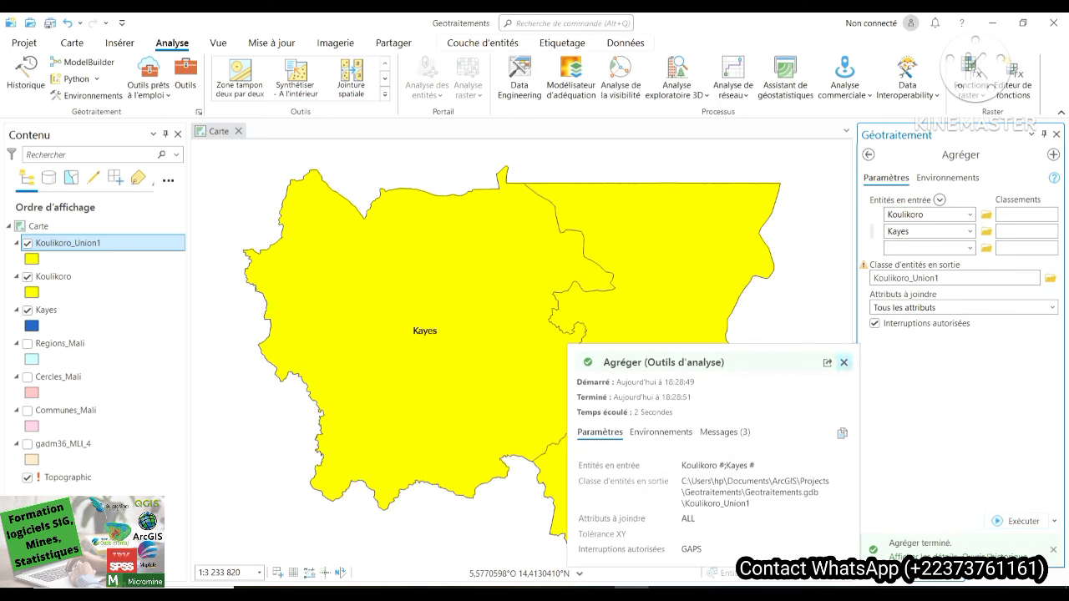
pyautogui.click(844, 363)
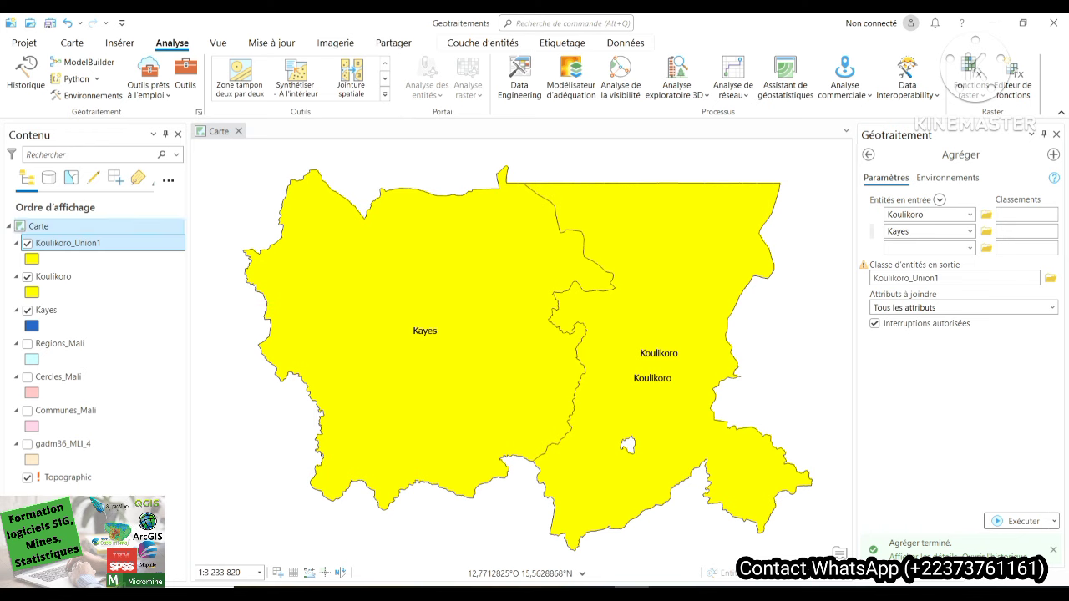
# Rename the Koulikoro_Union1 layer as Carte
pyautogui.click(68, 243)
pyautogui.rightClick(69, 243)
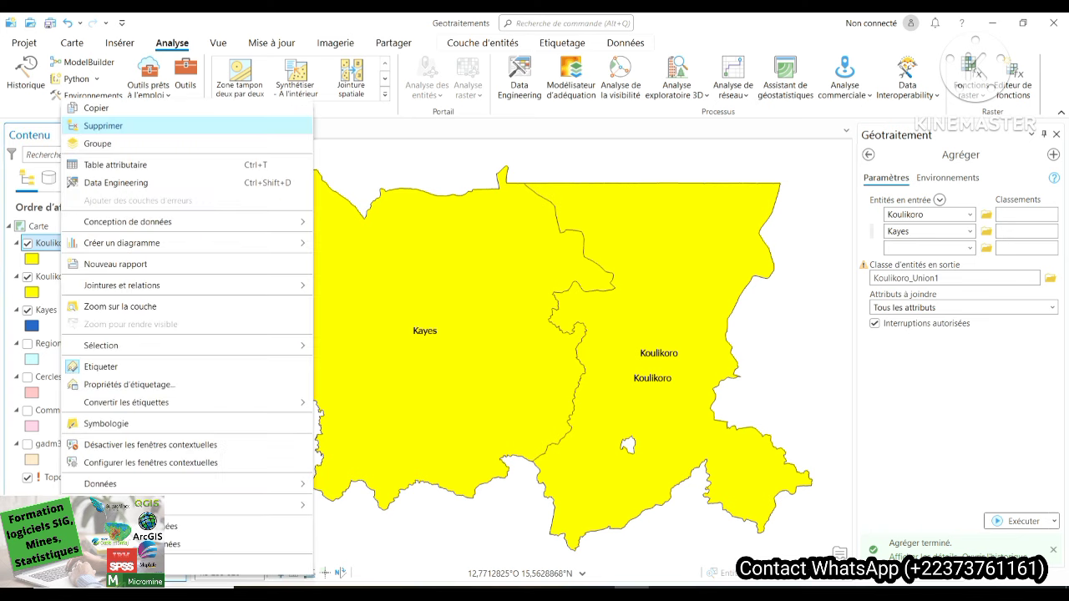
pyautogui.click(54, 243)
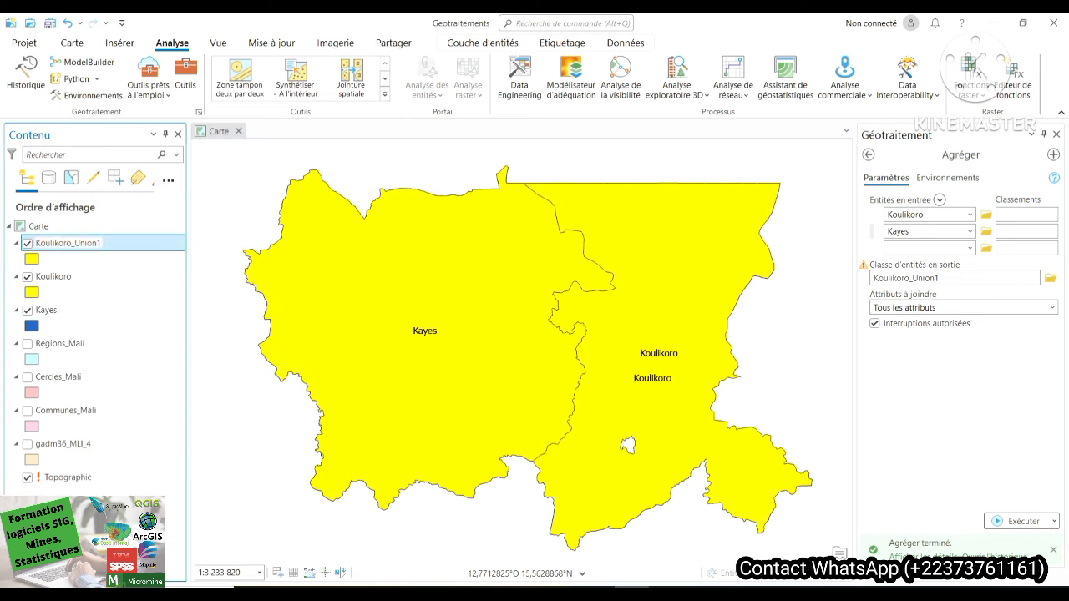
pyautogui.hotkey('ctrl', 'a')
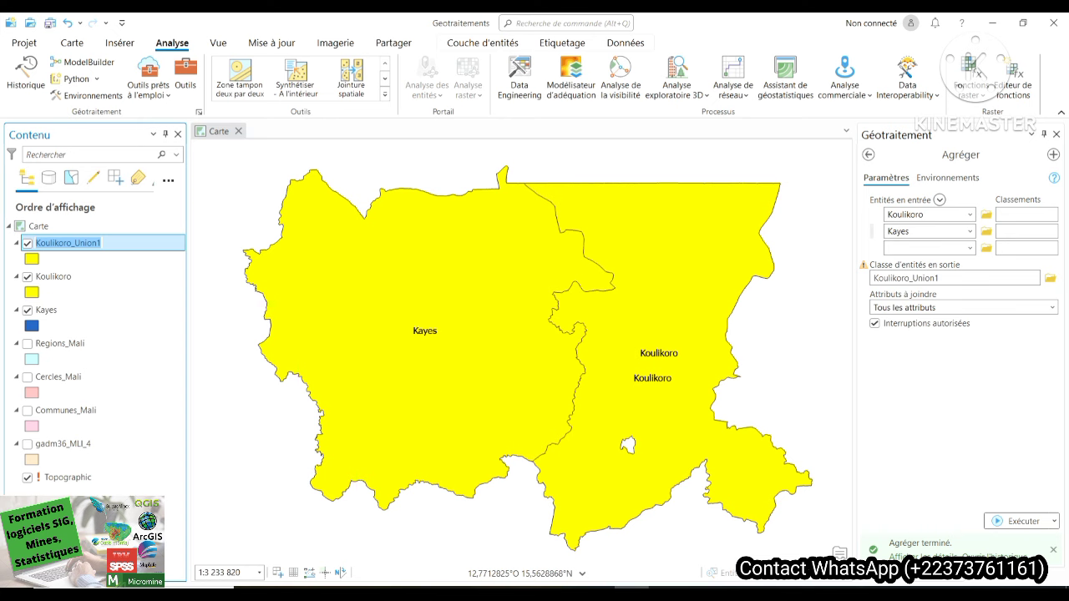
pyautogui.write('Ca')
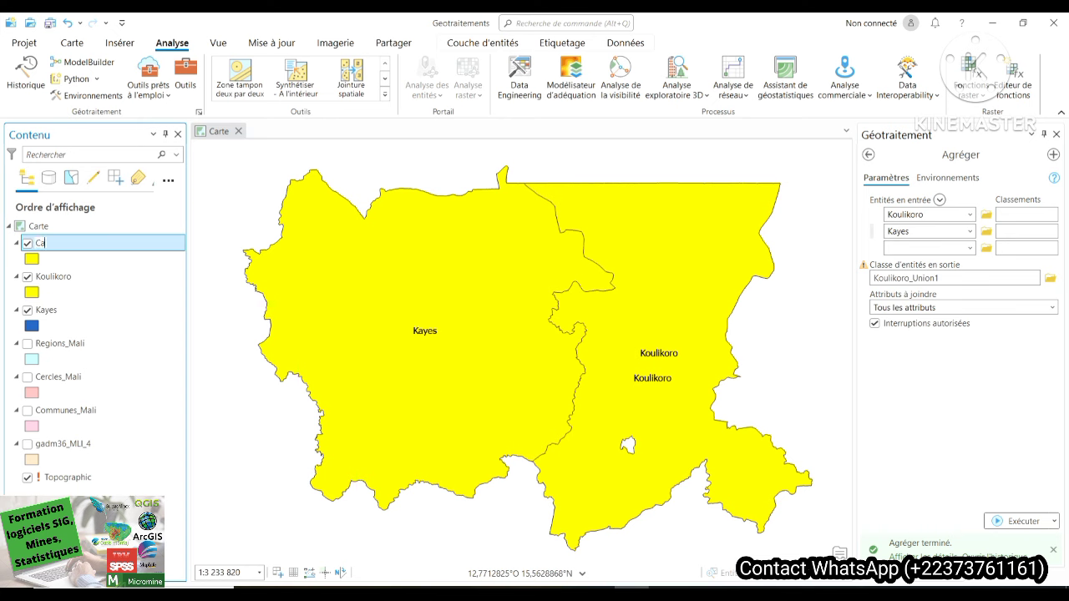
pyautogui.write('rte')
pyautogui.press('Return')
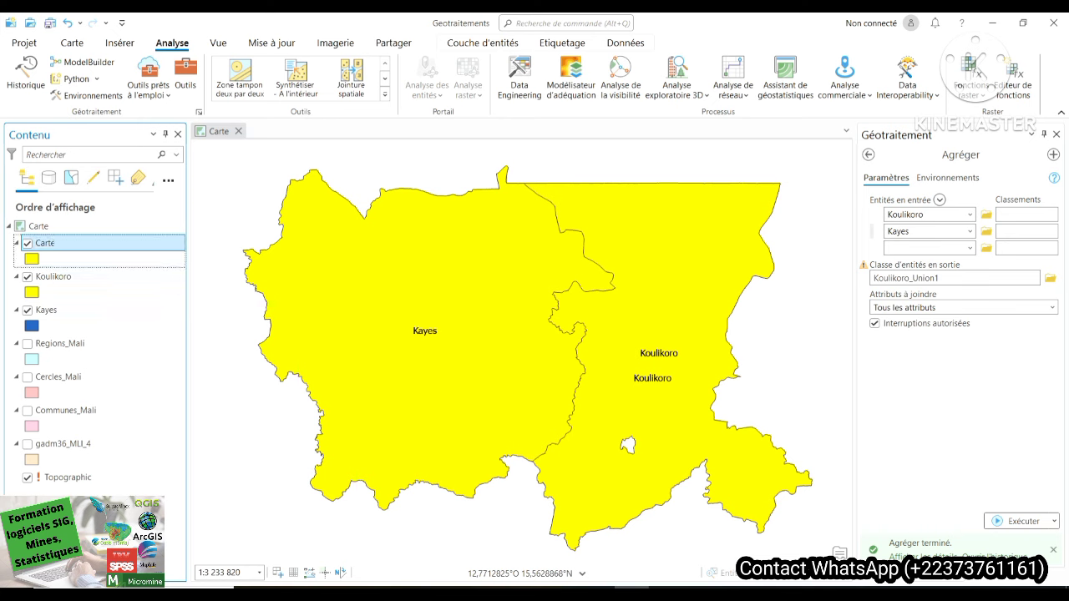
# Hide the Koulikoro and Kayes layers so that only the merged Carte layer is displayed over the basemap
pyautogui.click(27, 243)
pyautogui.click(28, 277)
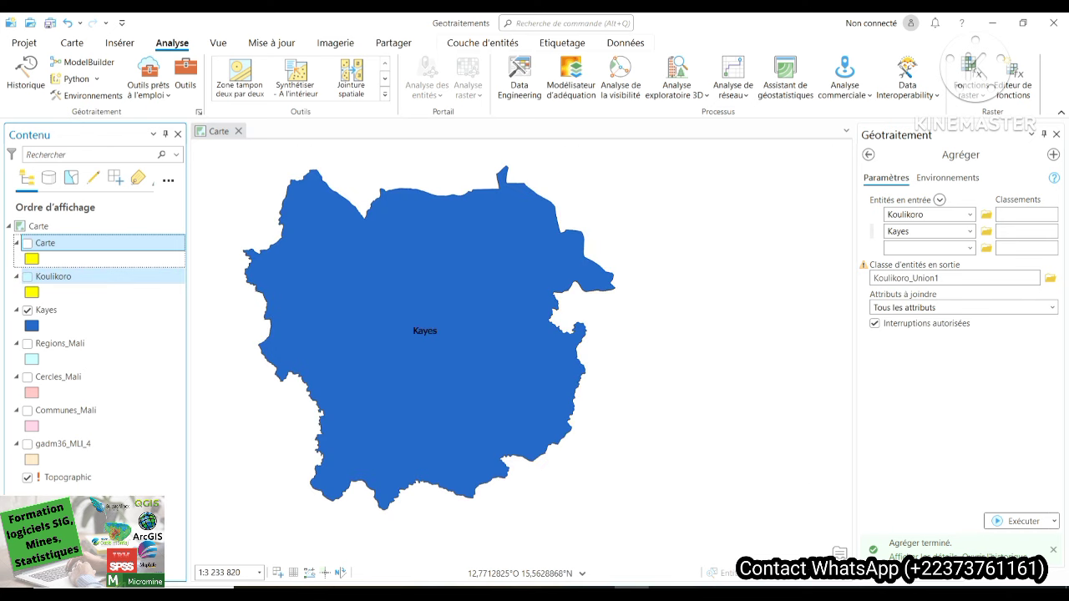
pyautogui.click(27, 309)
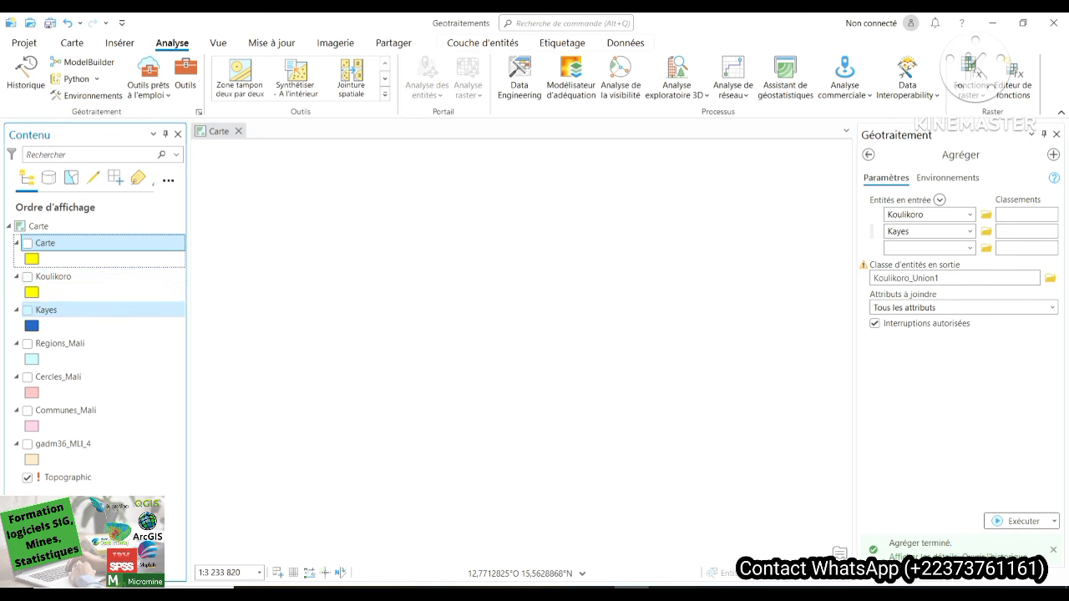
pyautogui.click(28, 243)
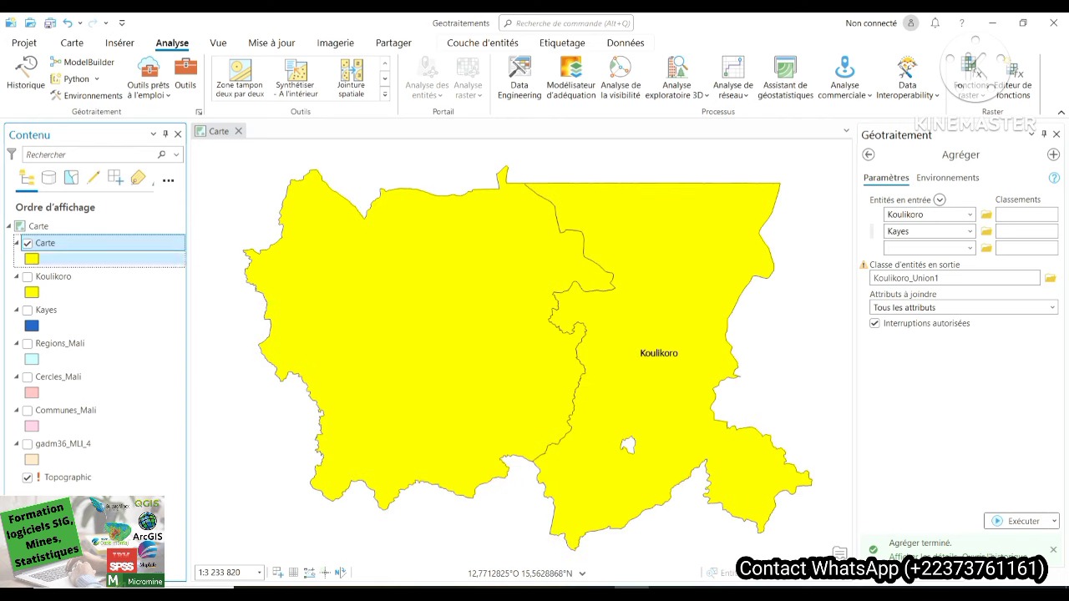
pyautogui.click(27, 243)
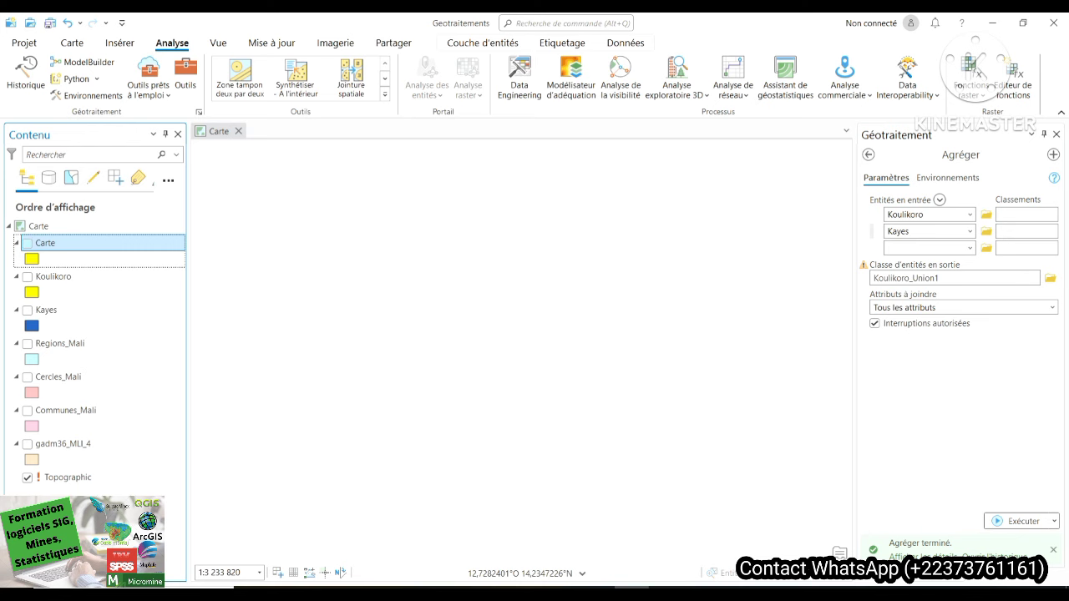
pyautogui.click(27, 243)
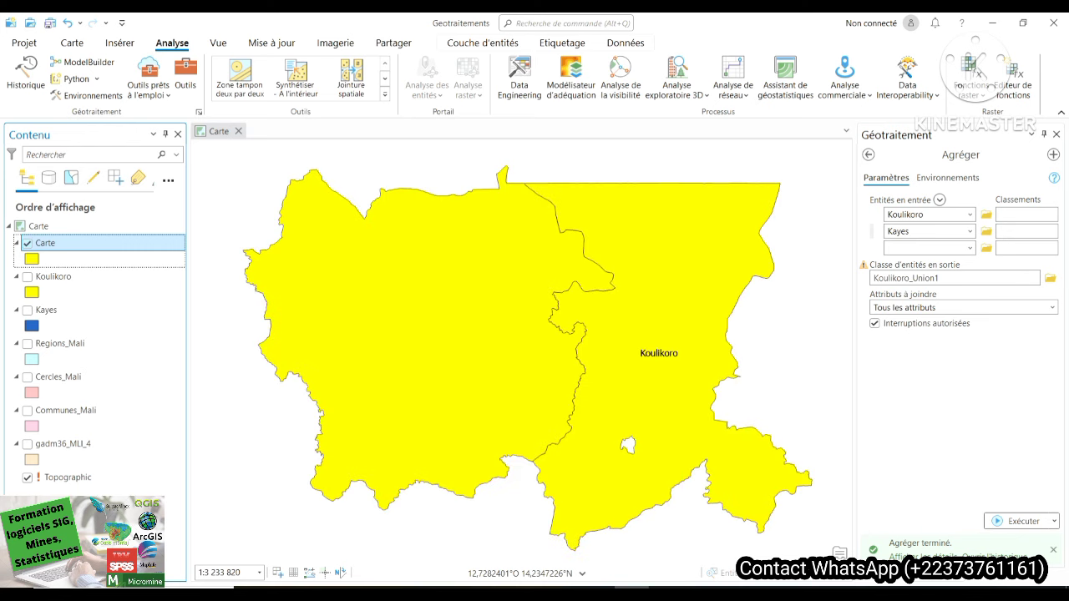
pyautogui.click(27, 243)
pyautogui.click(27, 243)
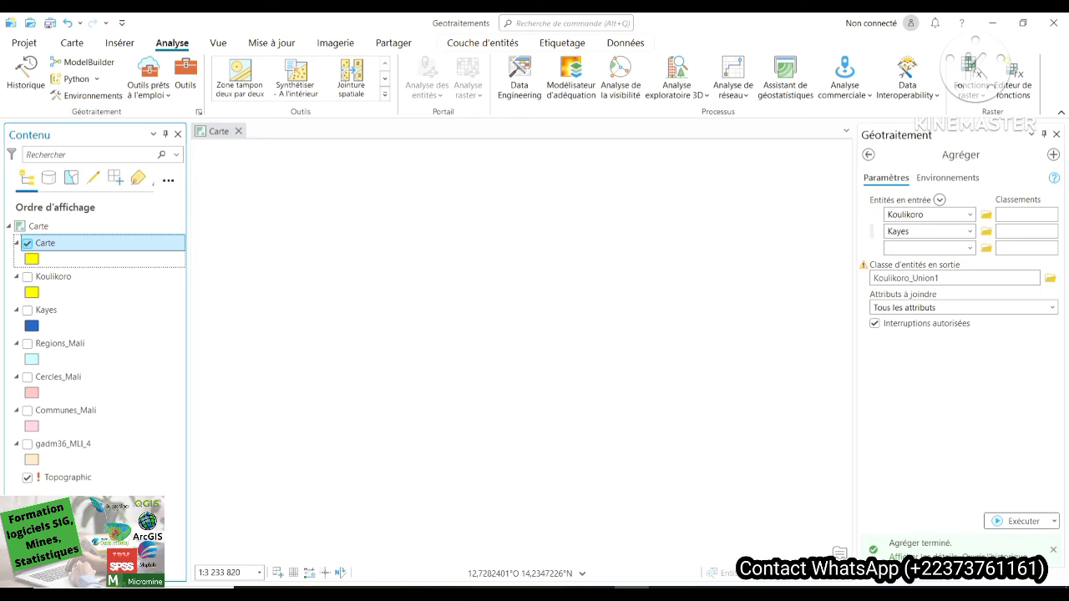
# Turn off labelling for the merged Carte layer and display the layer again
pyautogui.click(28, 243)
pyautogui.rightClick(53, 243)
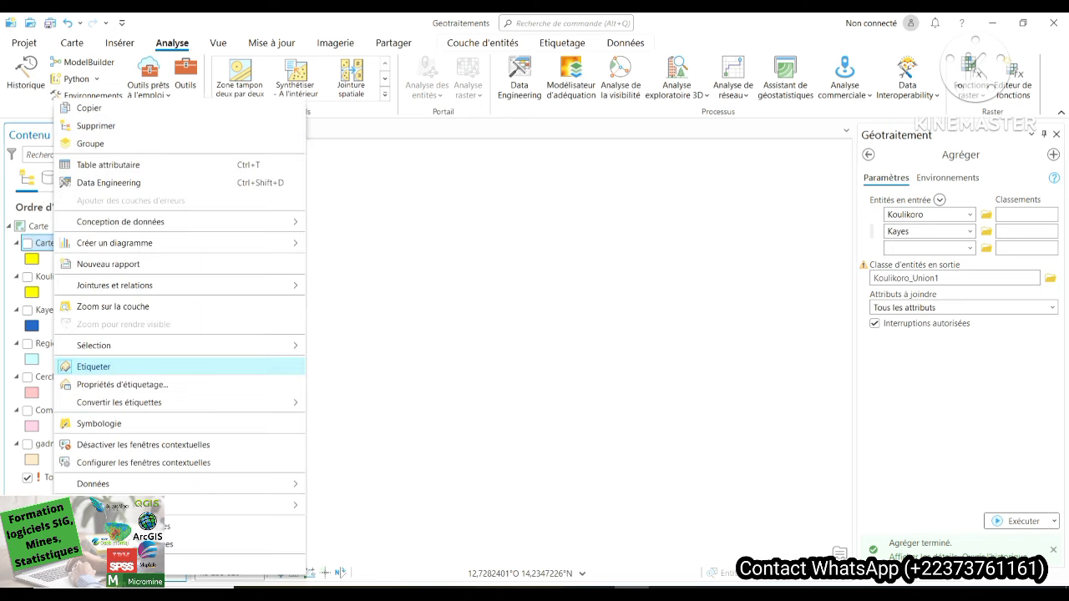
pyautogui.click(94, 368)
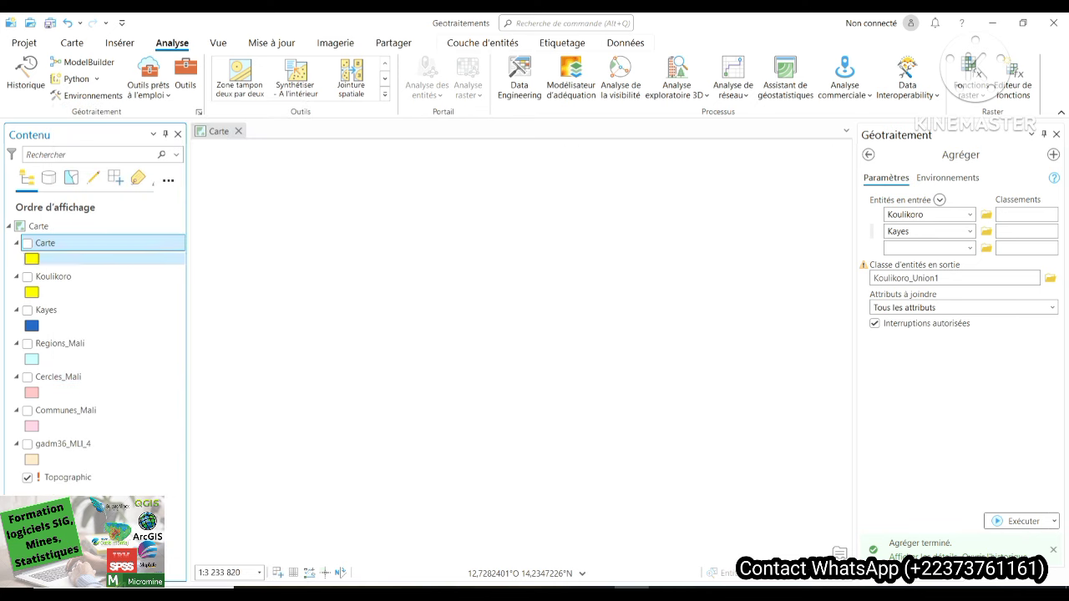
pyautogui.click(28, 243)
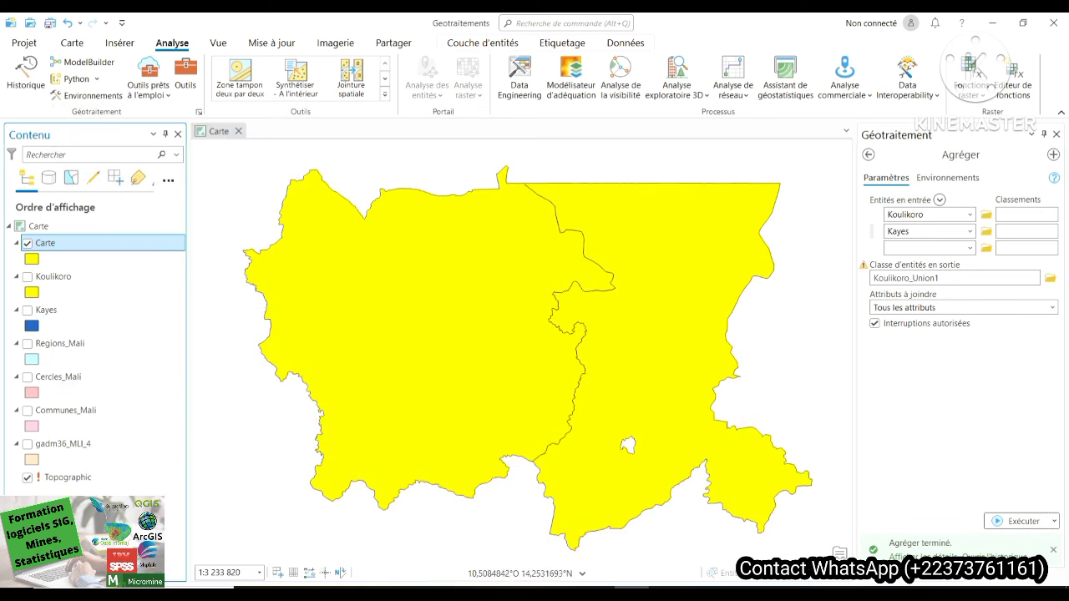